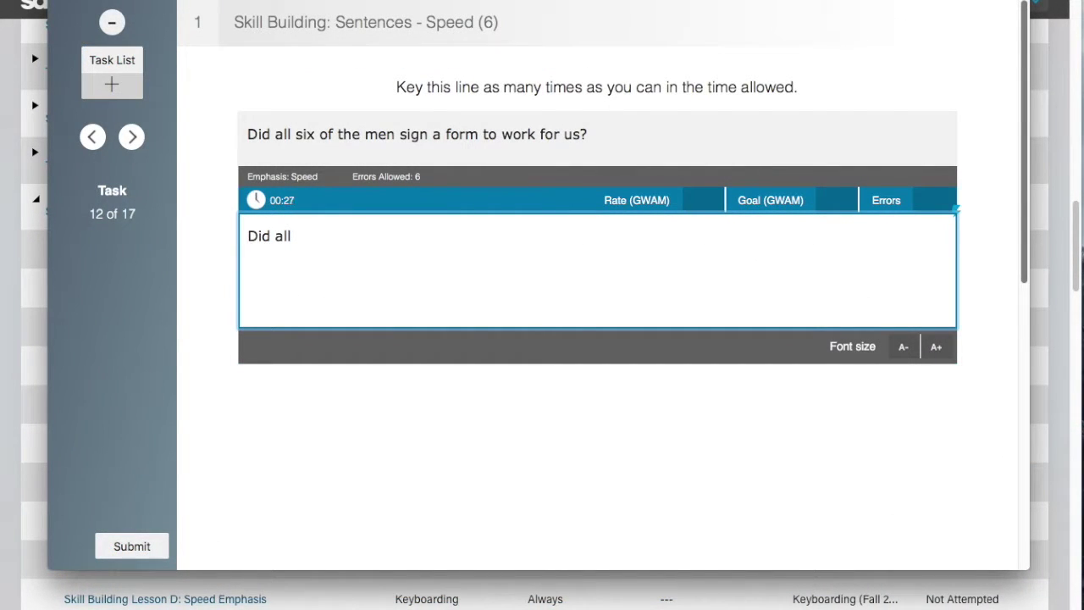
Finish the 'all six of the men sign' sentence for 23 GWAM, 0 errors, then retry the drill.
type("six of the men s")
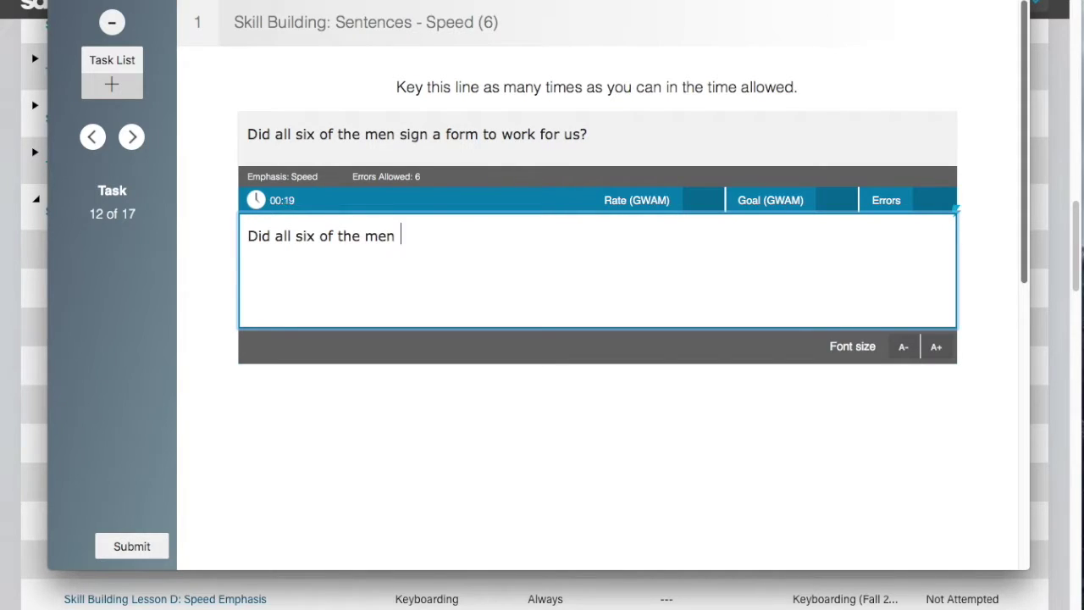
type("ign a")
type("s")
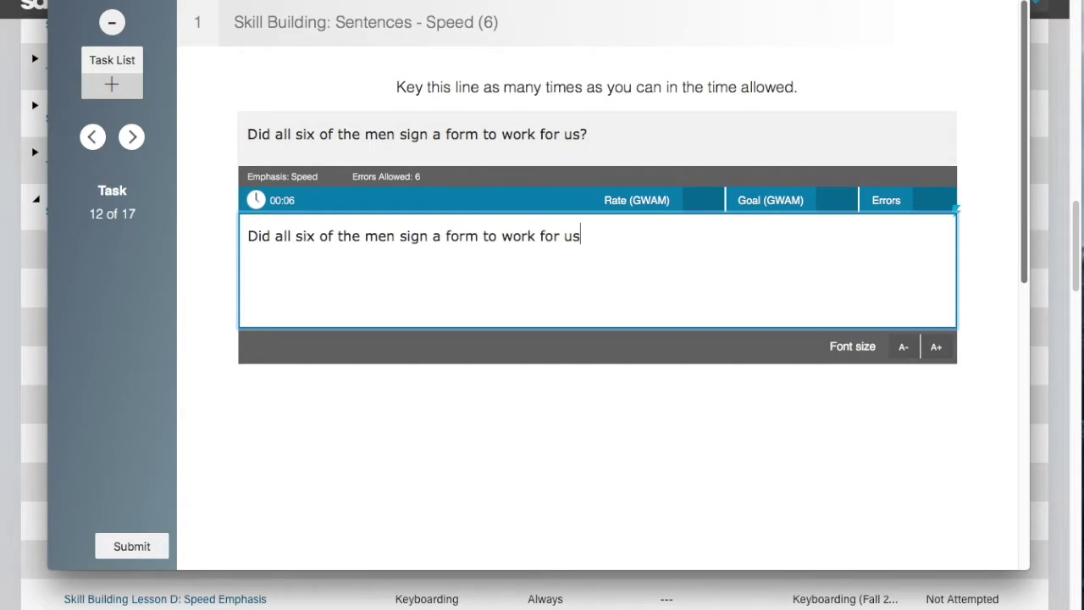
type("?")
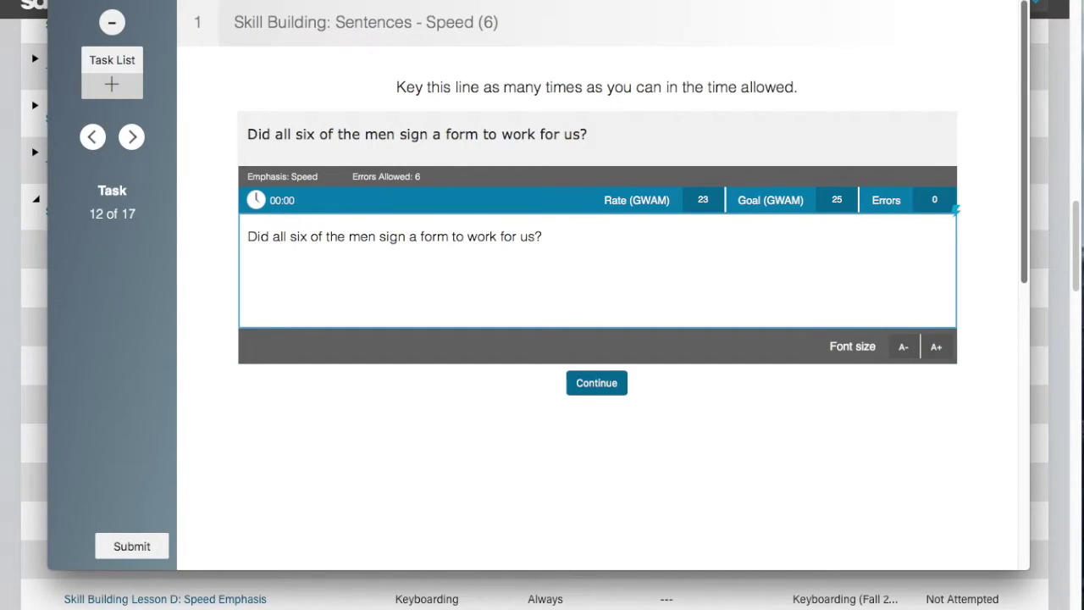
left_click(597, 384)
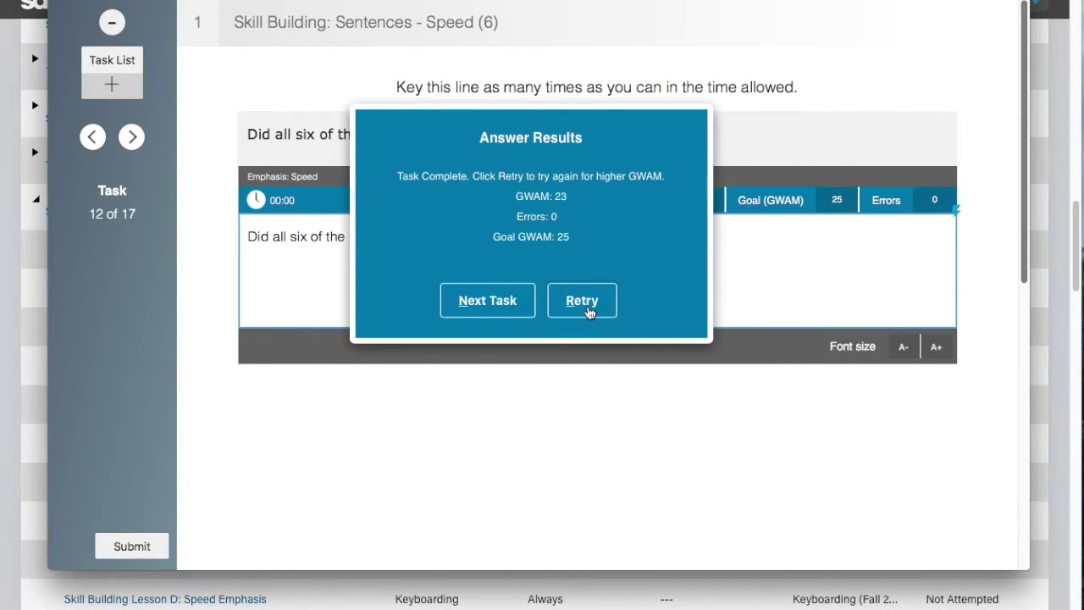
left_click(581, 302)
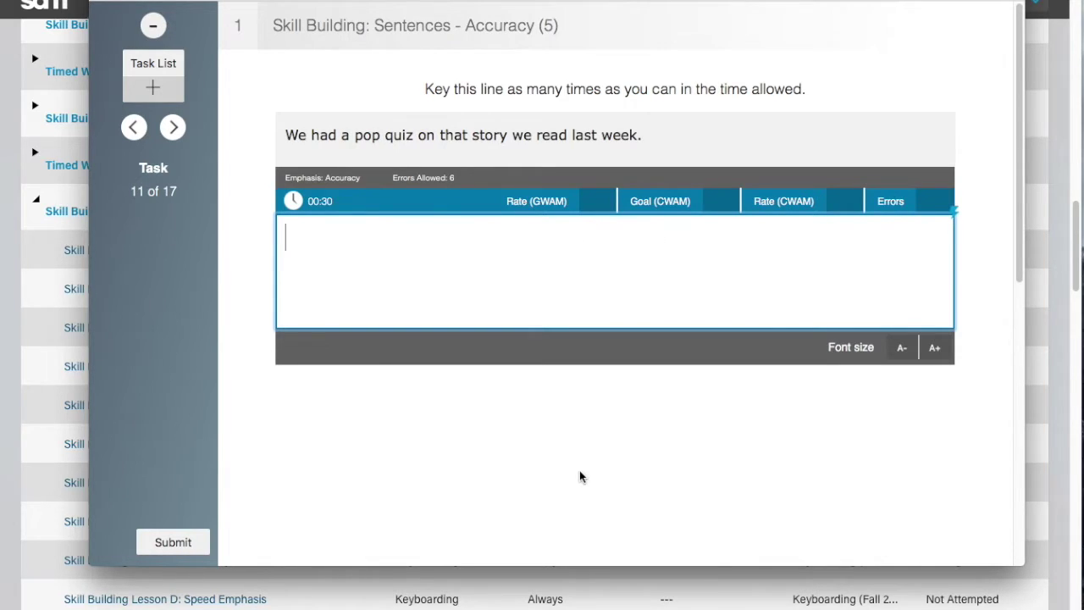
Key 'We had a pop quiz…' for 27 CWAM with 0 errors, then reset the drill.
type("We had a pop ")
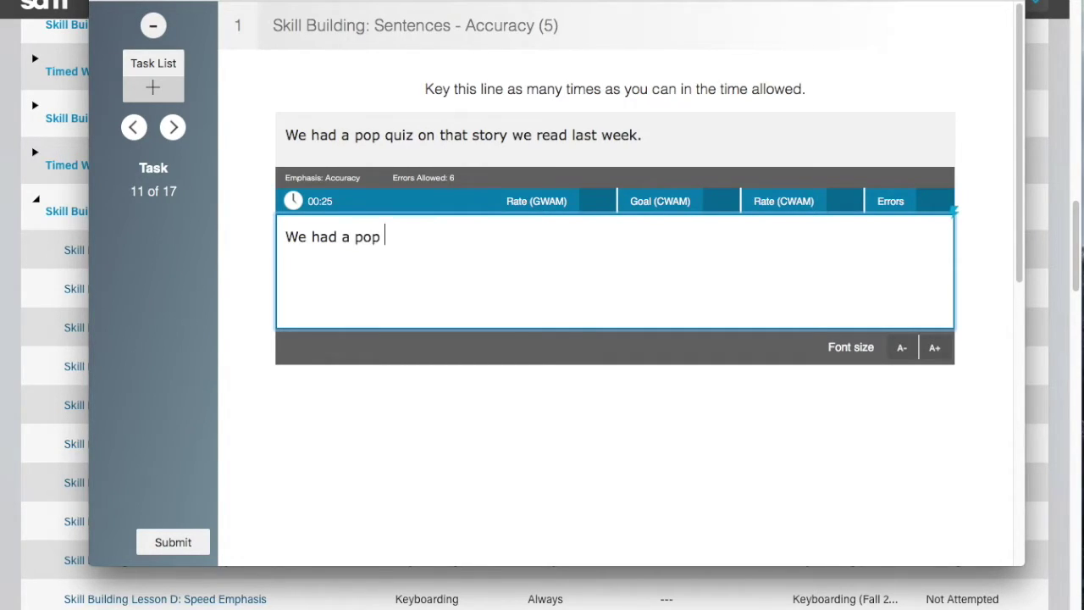
type("quiz on that story we read last week.")
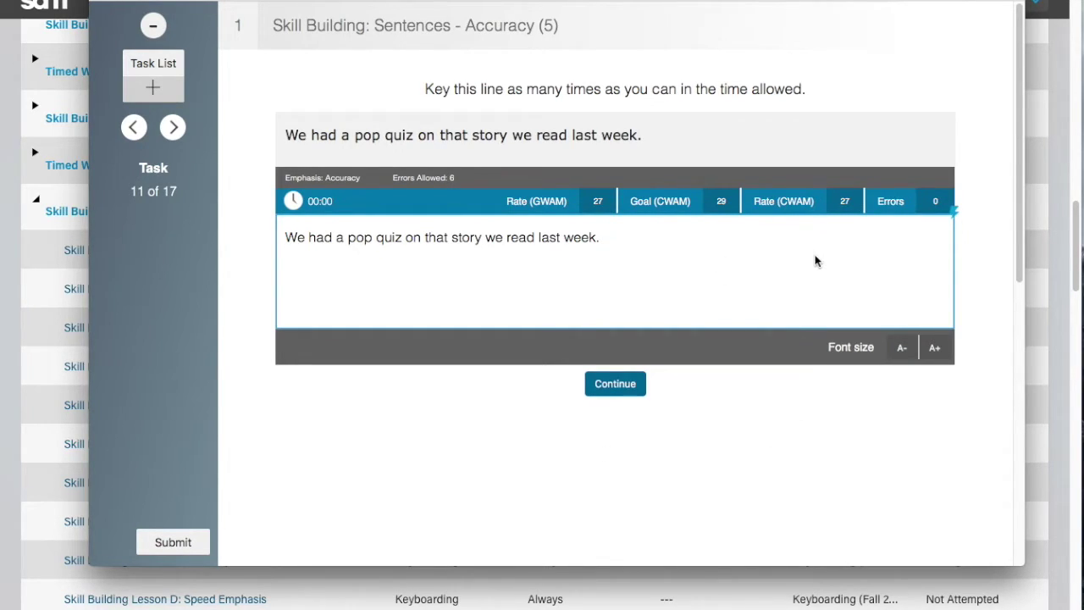
left_click(599, 385)
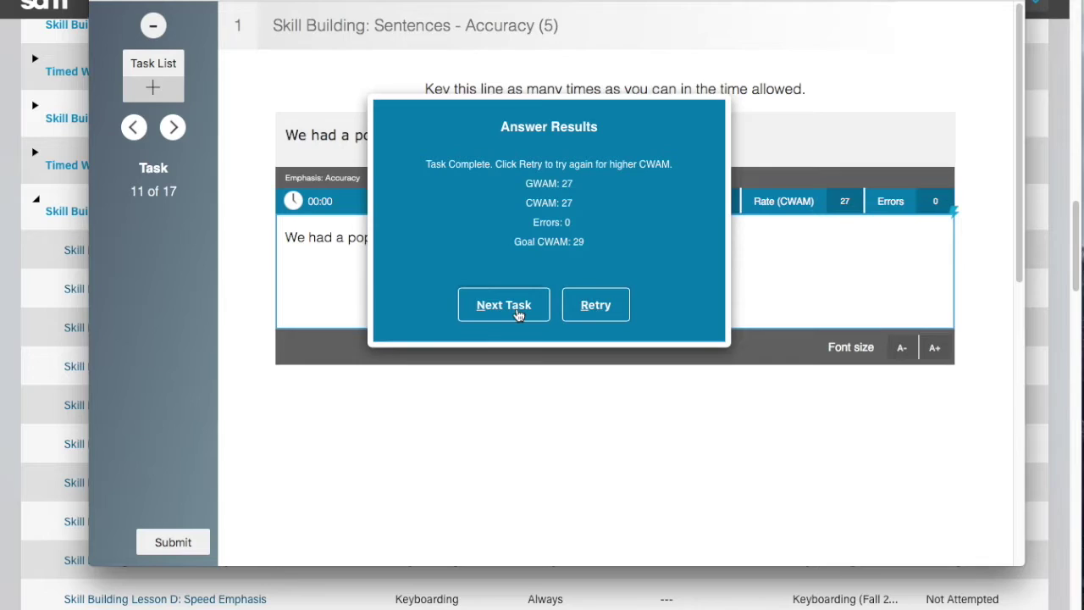
left_click(595, 306)
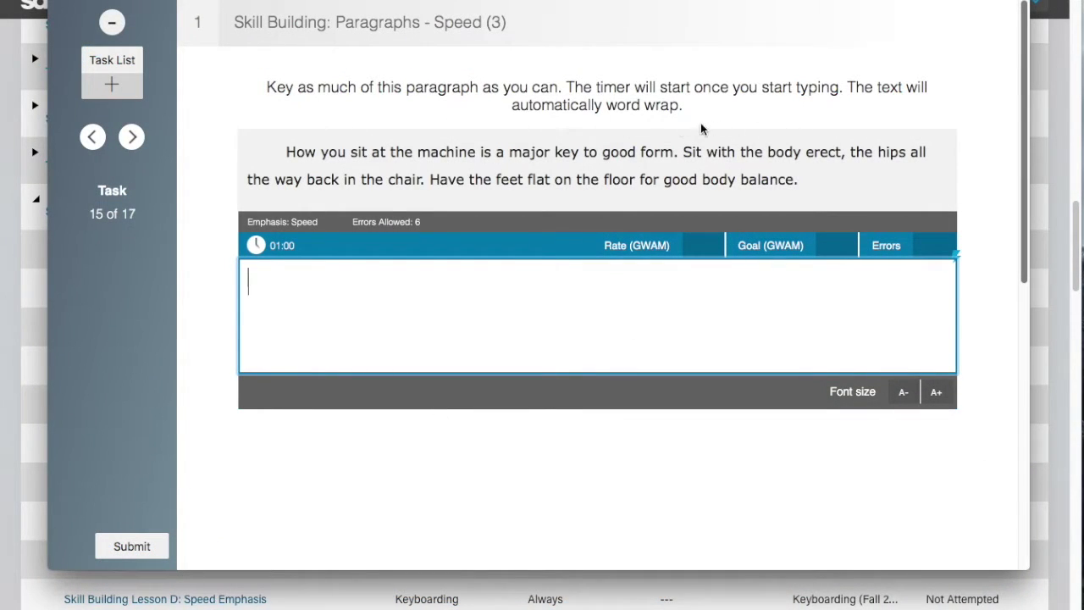
Type the indented 'How you sit at the machine' paragraph at 38 GWAM, 0 errors, then reset the drill.
key("Tab")
type("How you sit a")
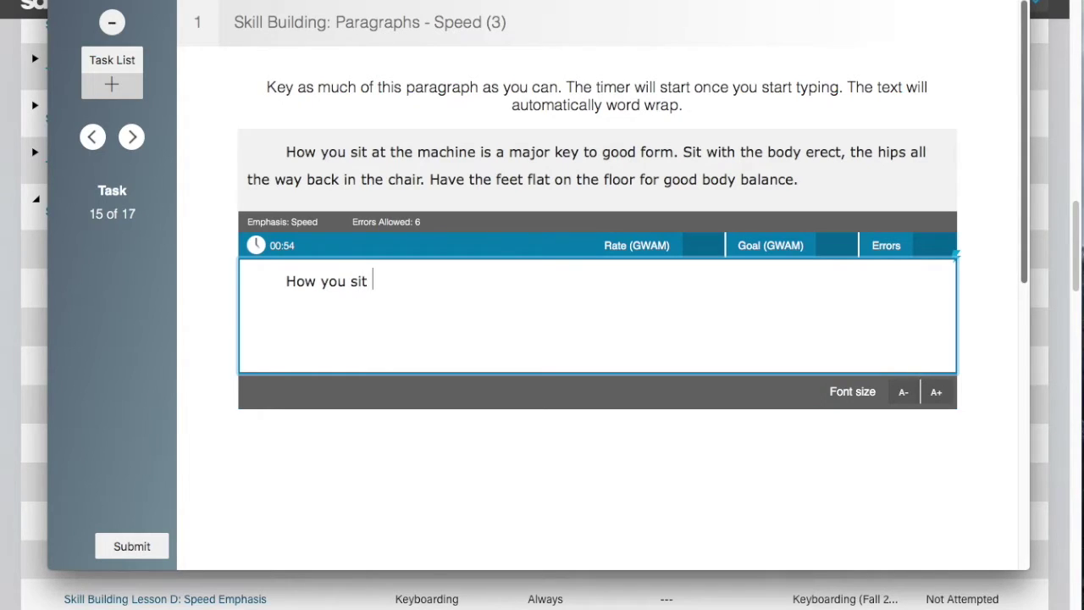
type("t the ma")
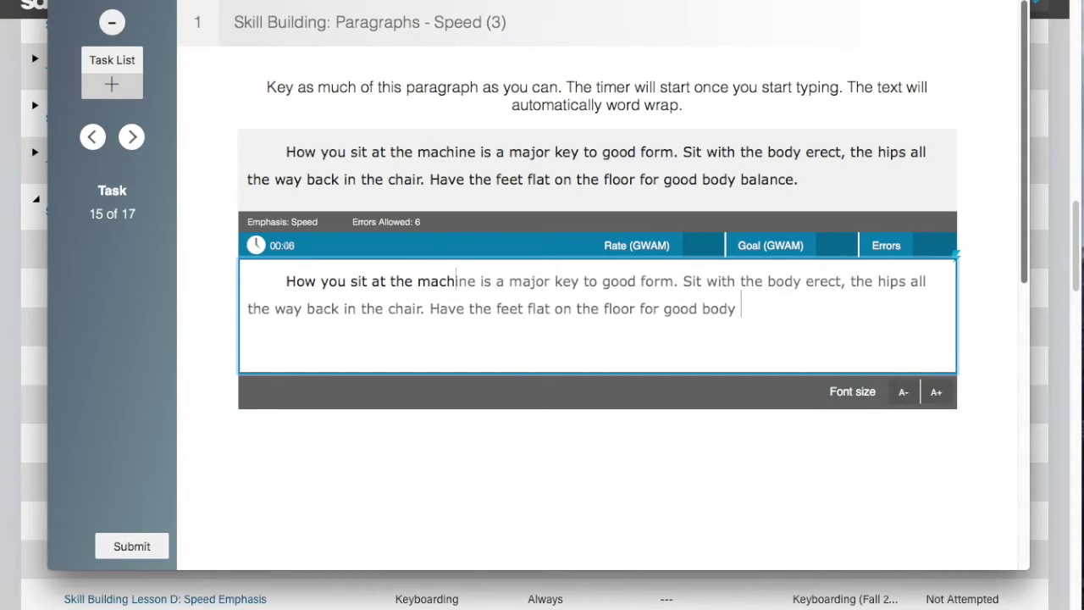
type("balance.")
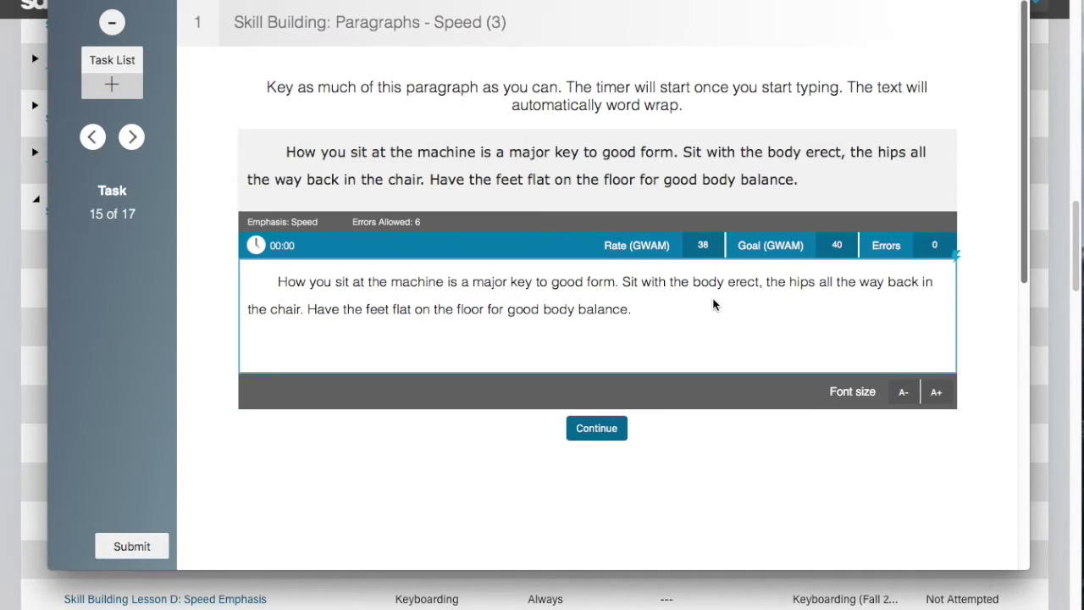
left_click(586, 427)
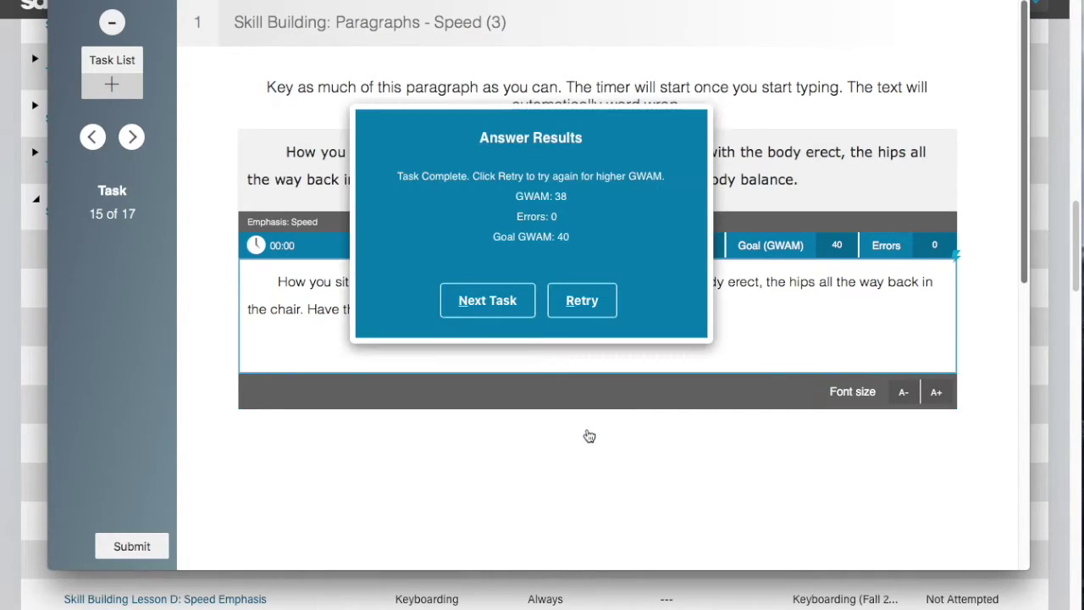
left_click(580, 303)
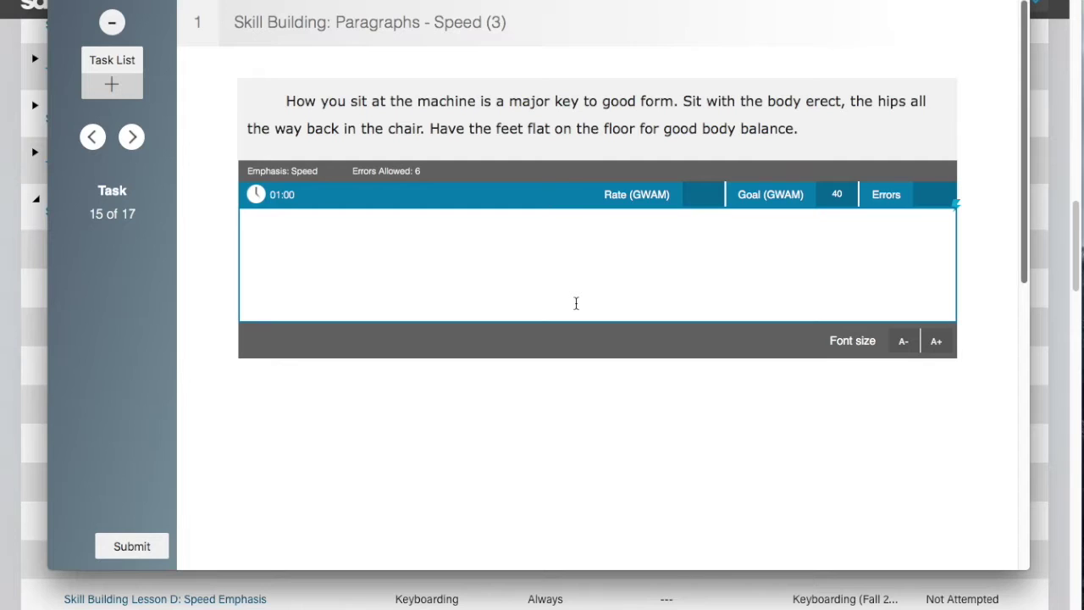
left_click(576, 304)
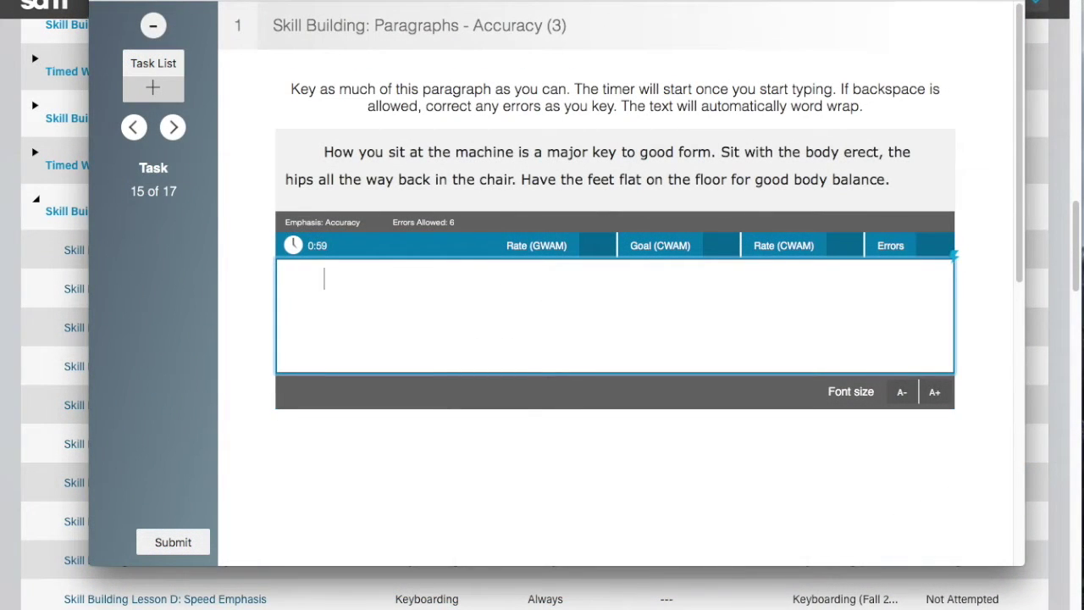
Key the posture paragraph, fixing one typo, for 80 CWAM with 0 errors, then retry.
type("How you sit ")
type("at the machine is a ")
type("majo")
key("BackSpace")
type("jor key to good form. Sit with the body erect, the hips all the way")
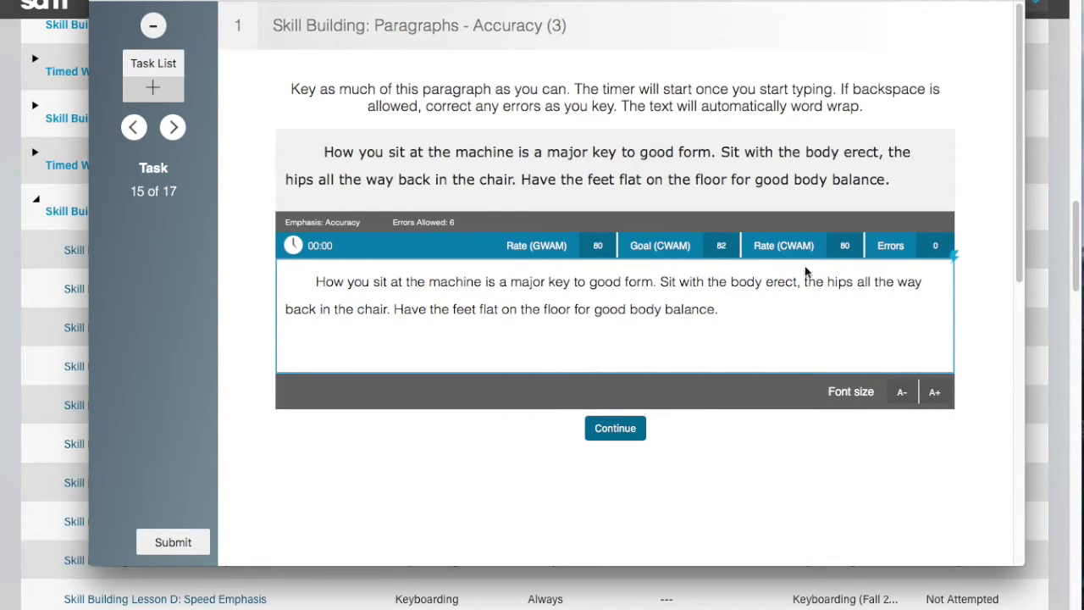
left_click(622, 436)
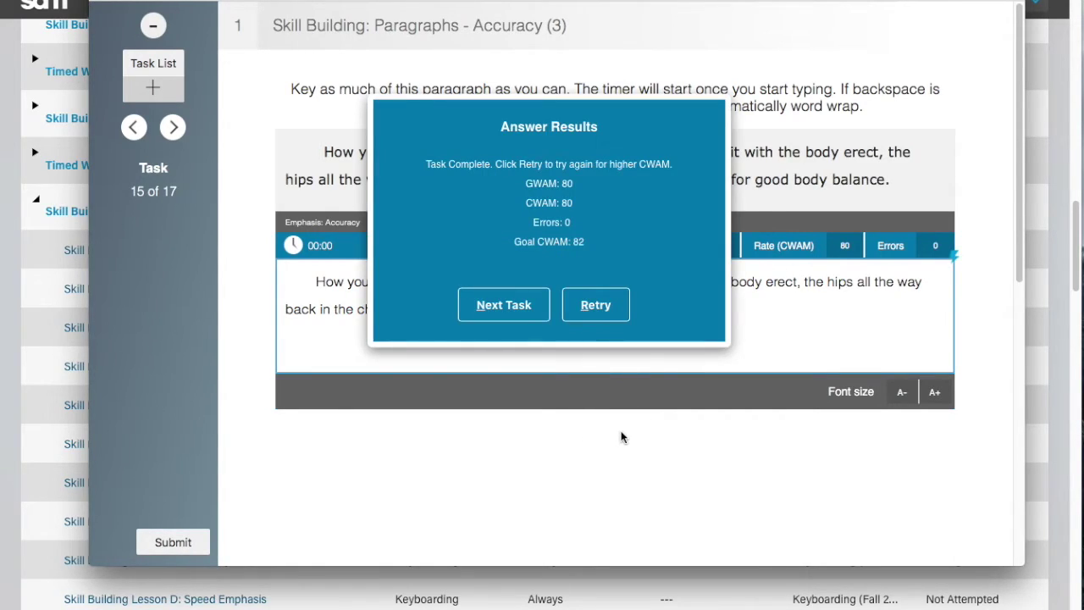
left_click(596, 307)
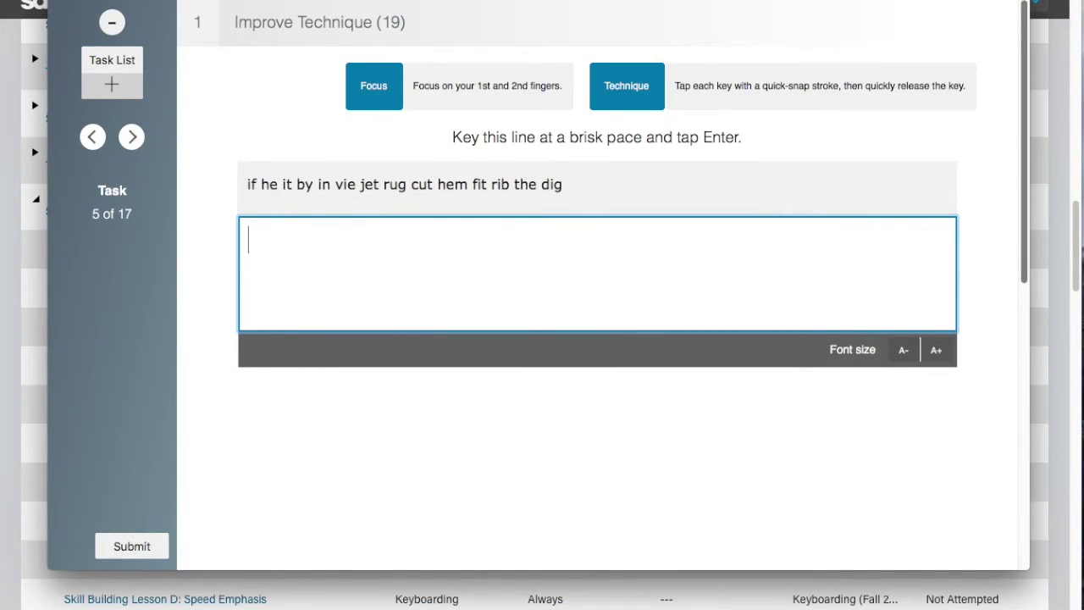
Submit the line ending 'rib the dig' and begin Keyboard Mastery task 1 with 'Meg may ju'.
type("if he it by in ")
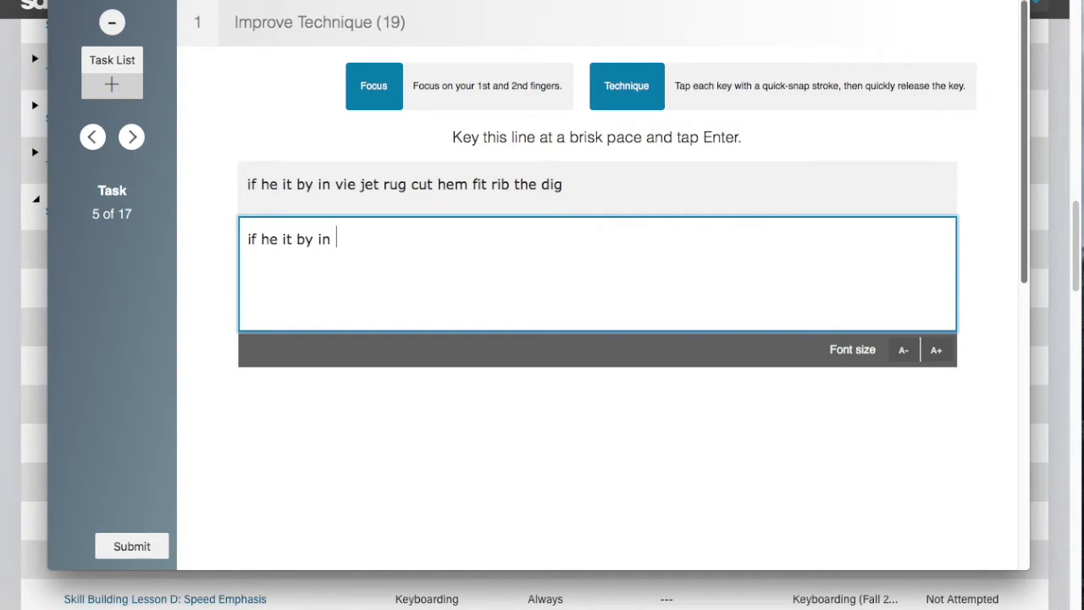
type("vie jet rug cut he")
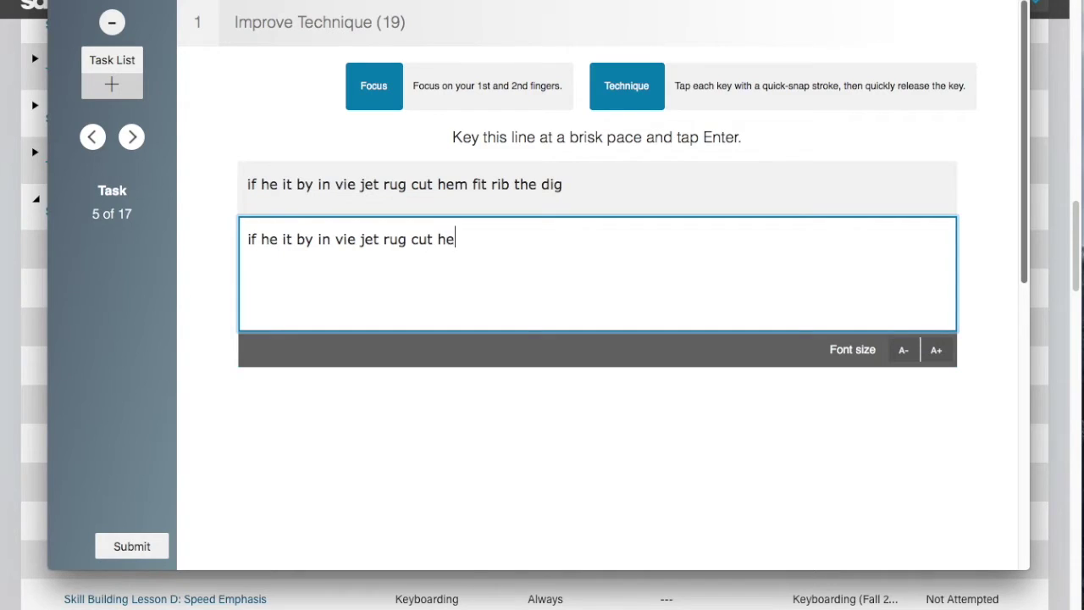
type("m fit rib the di")
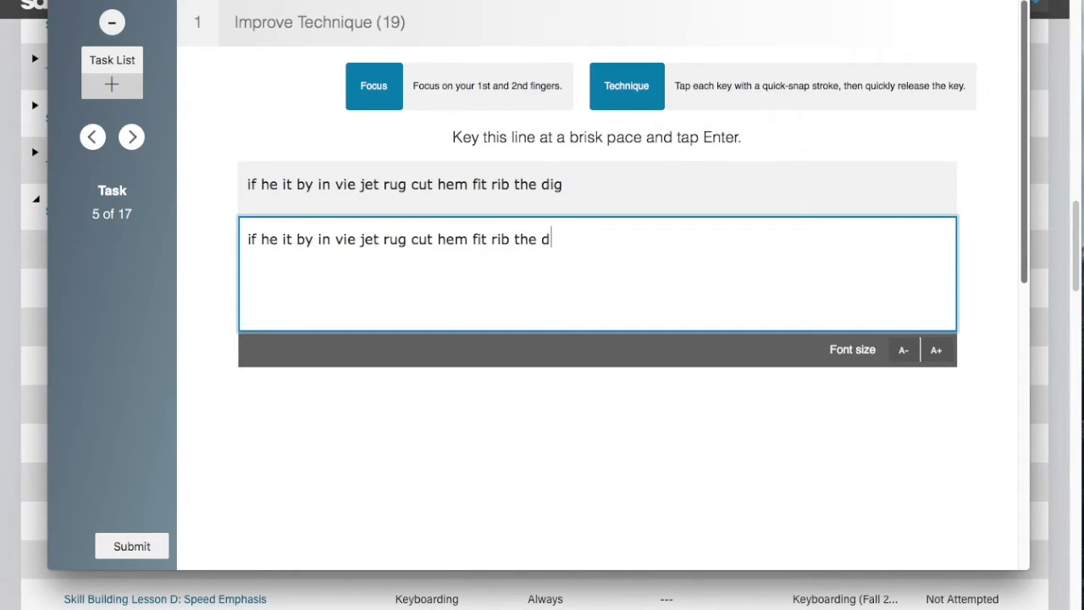
type("g")
key("Return")
left_click(499, 288)
type("Meg may ju")
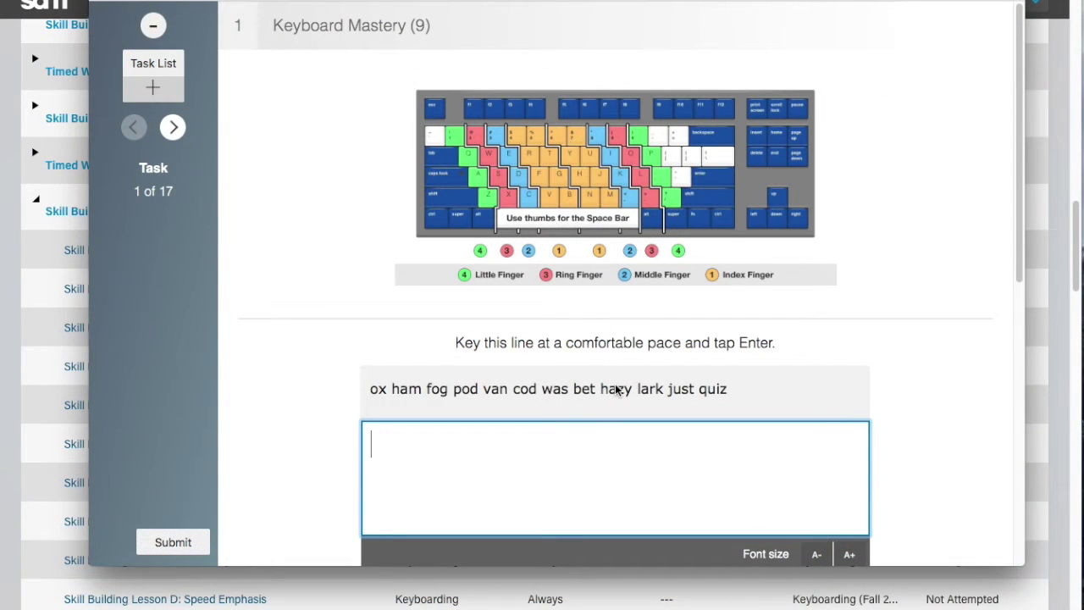
Complete the line ending 'hazy lark just quiz', submit it, and advance to task 2.
type("ox")
key("BackSpace")
key("BackSpace")
type("o")
key("BackSpace")
type("d ham fog pod ")
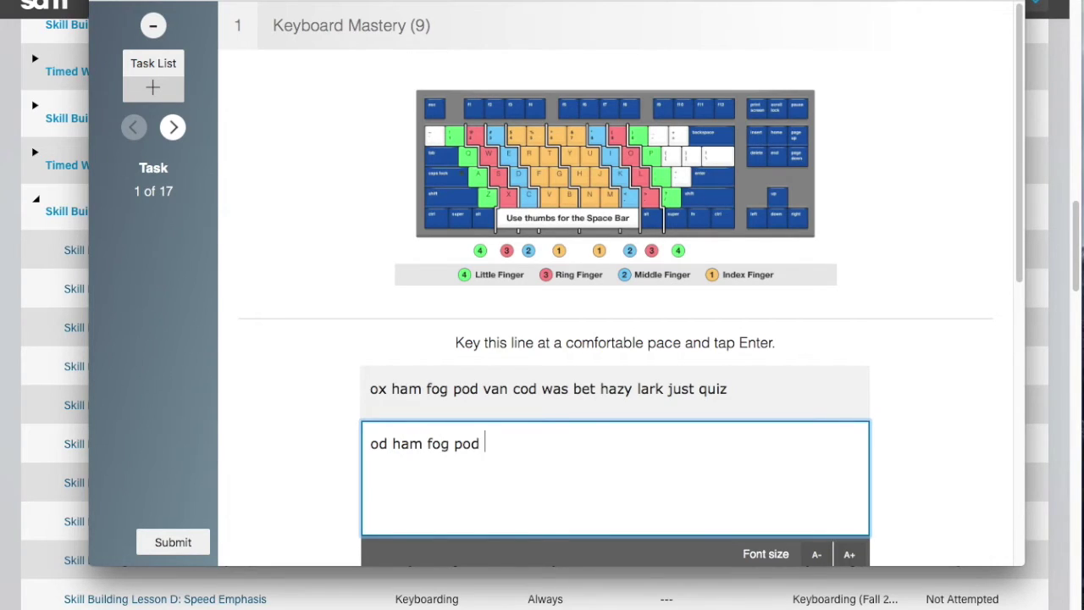
type("van cod was be")
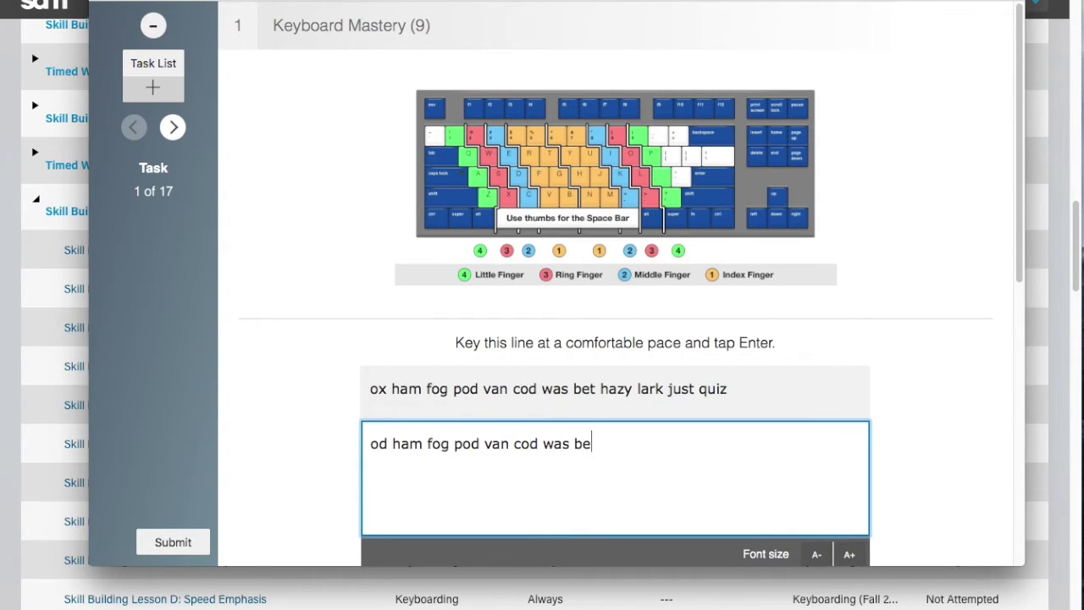
type("t hazy lark just ")
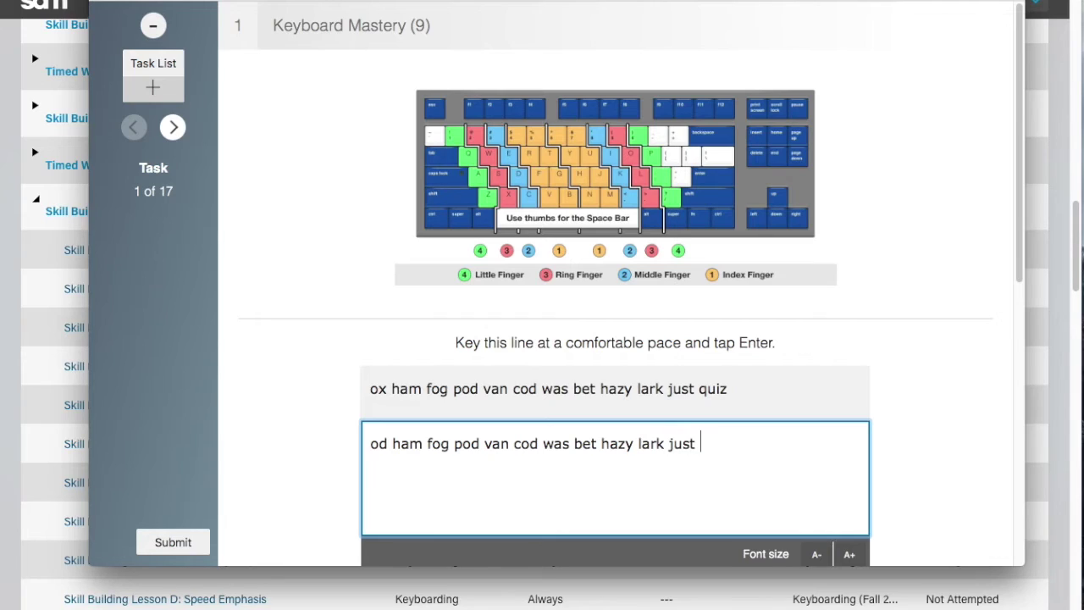
type("quiz")
key("Return")
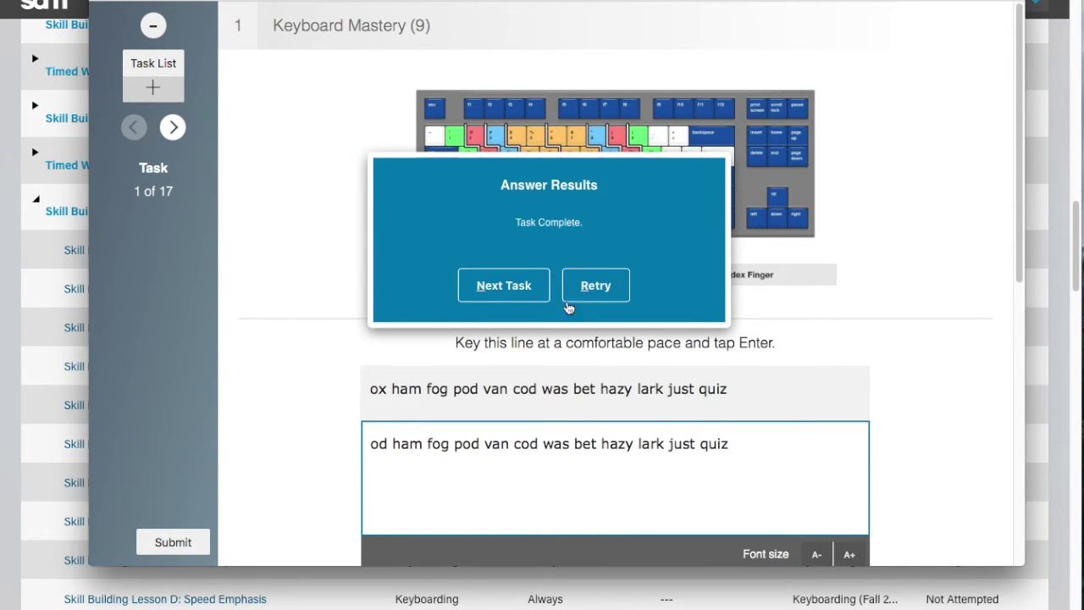
left_click(520, 290)
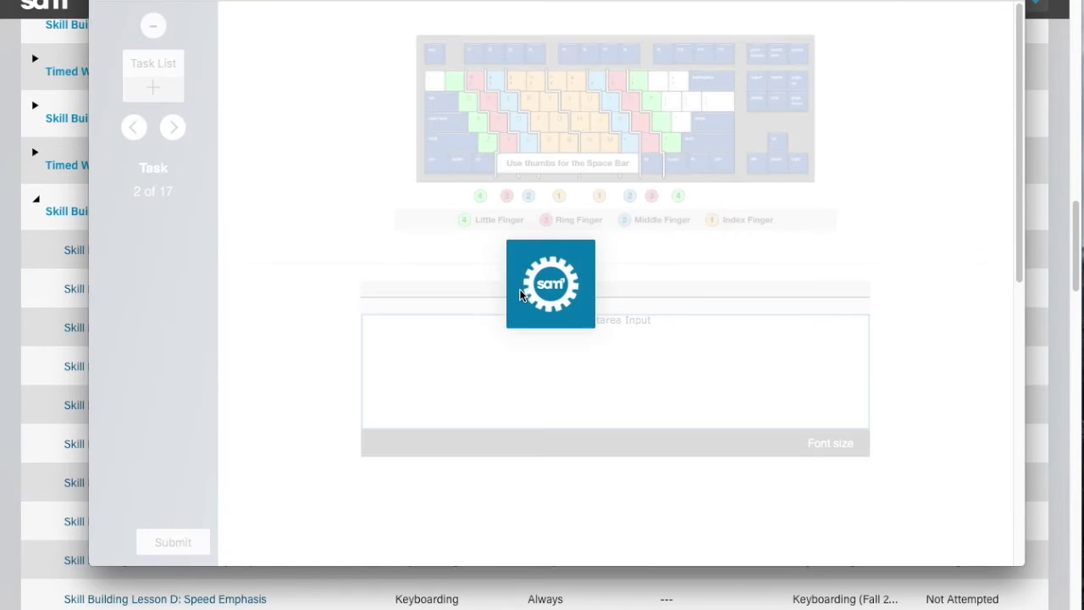
Type 'Jah can now give six big tips from the old quiz.' and advance to task 3.
type("Ja")
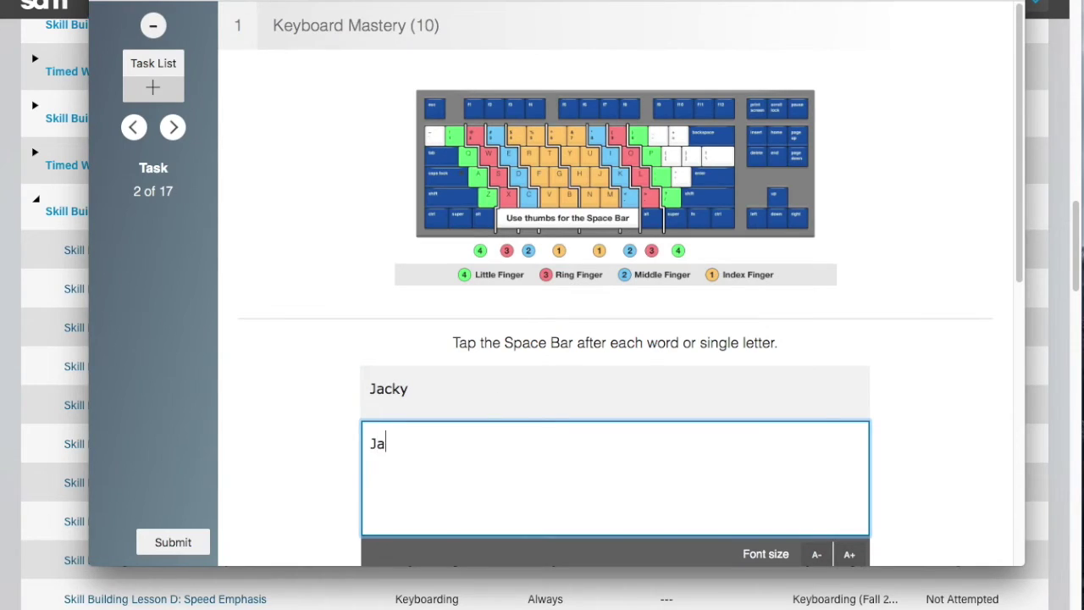
type("cky J")
type("acky Ja")
type("h ")
type("can now ")
type("give six ")
type("big tips ")
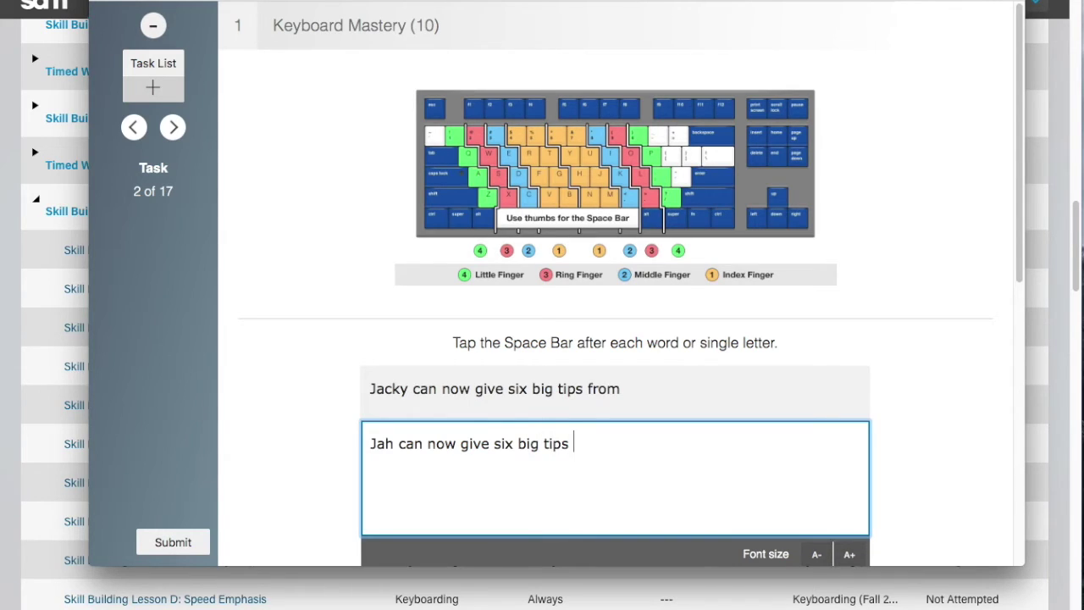
type("from the ol")
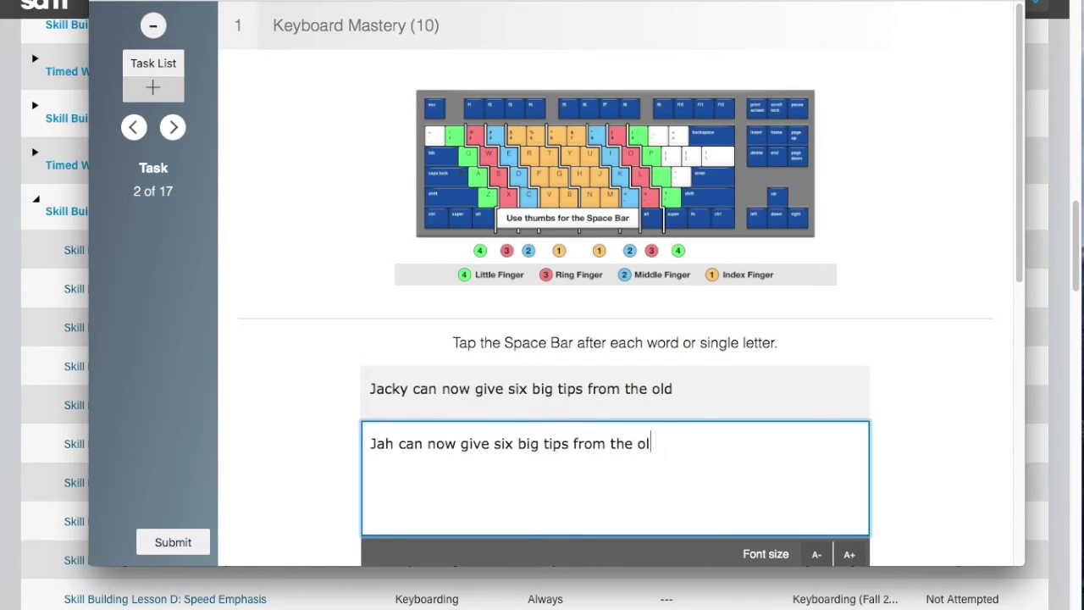
type("d quiz.")
key("space")
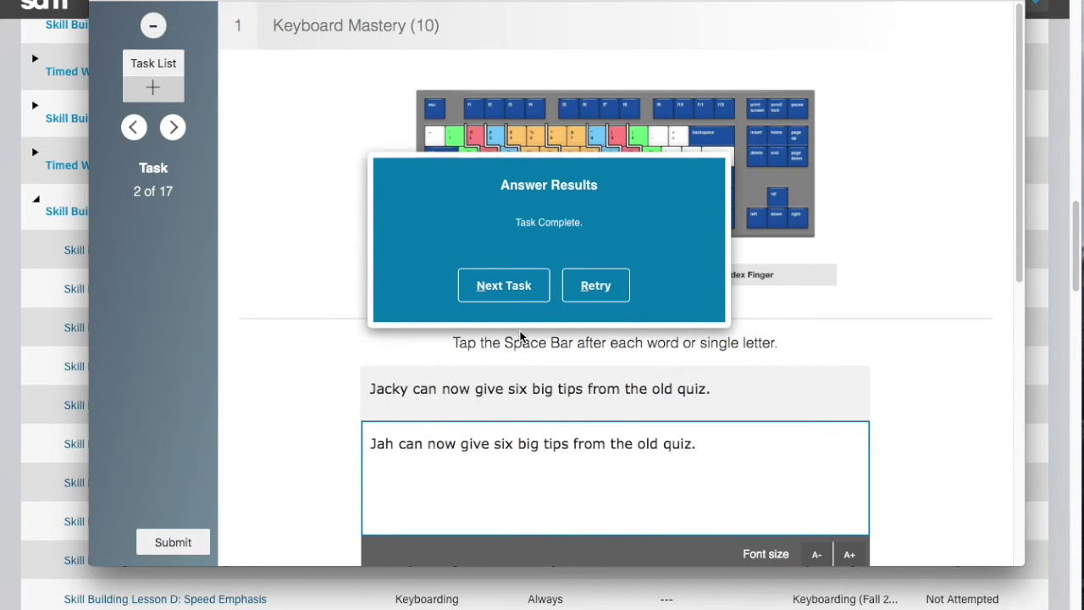
left_click(514, 288)
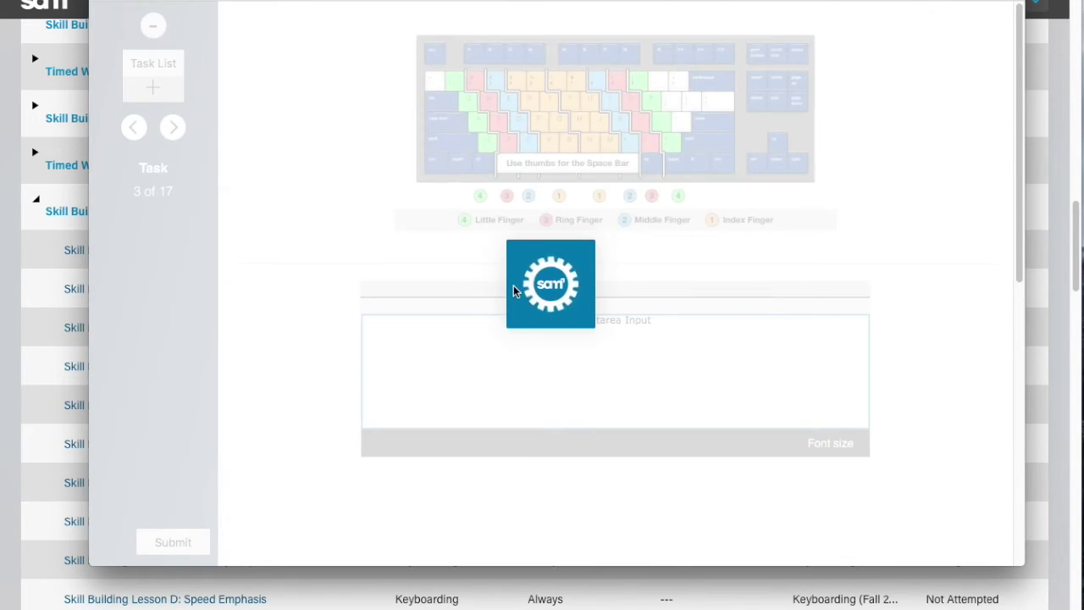
Key 'if an for the dig pay oak make sign fork with', then start task 4 with 'Jam may'.
type("if an")
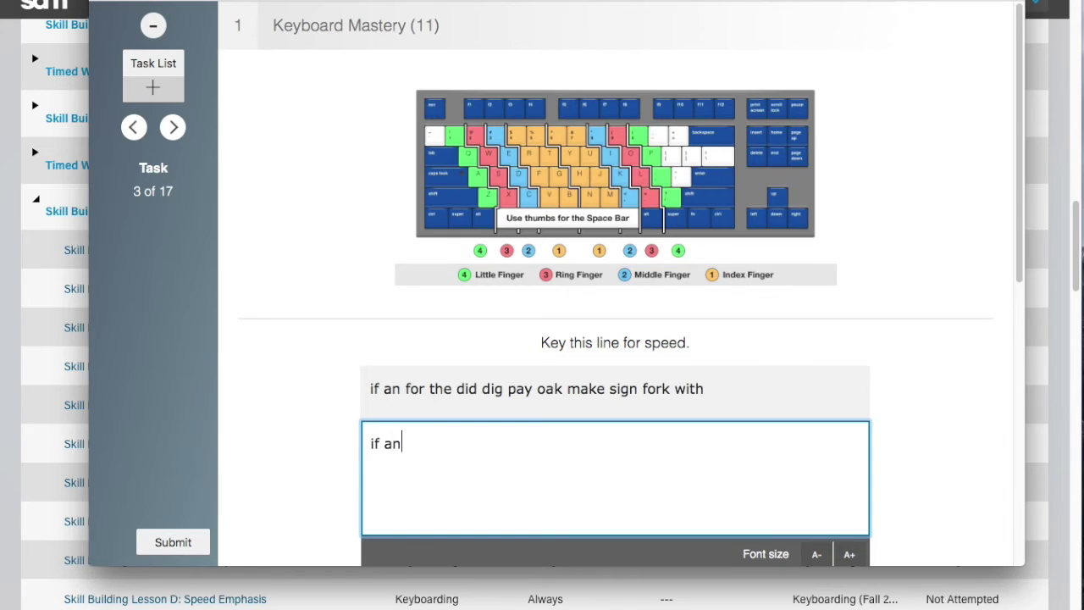
type(" for the dig gi")
key("BackSpace")
key("BackSpace")
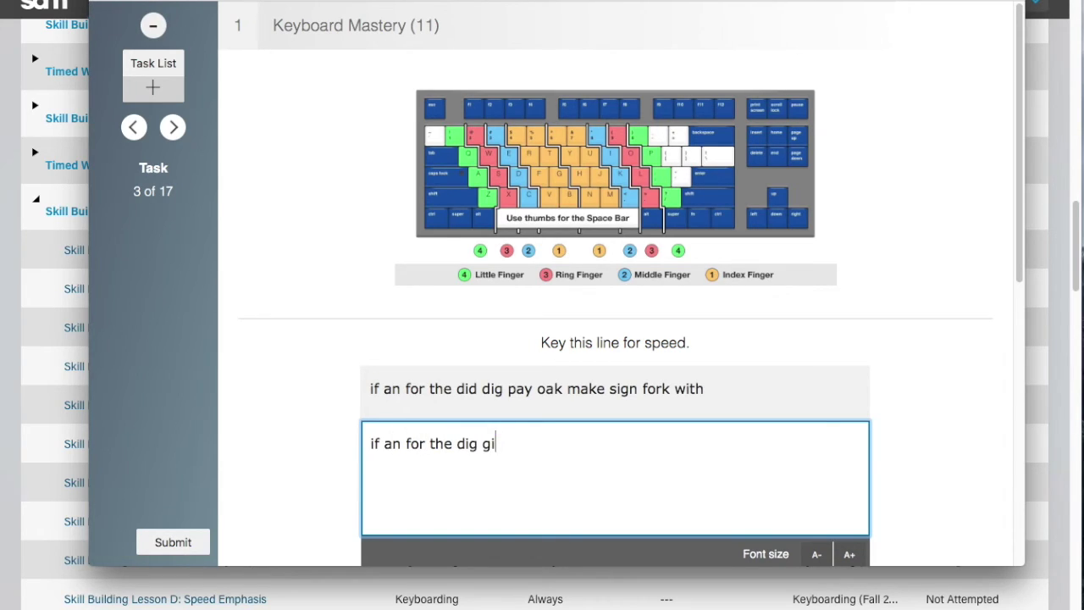
type("dig pay oak make sign for")
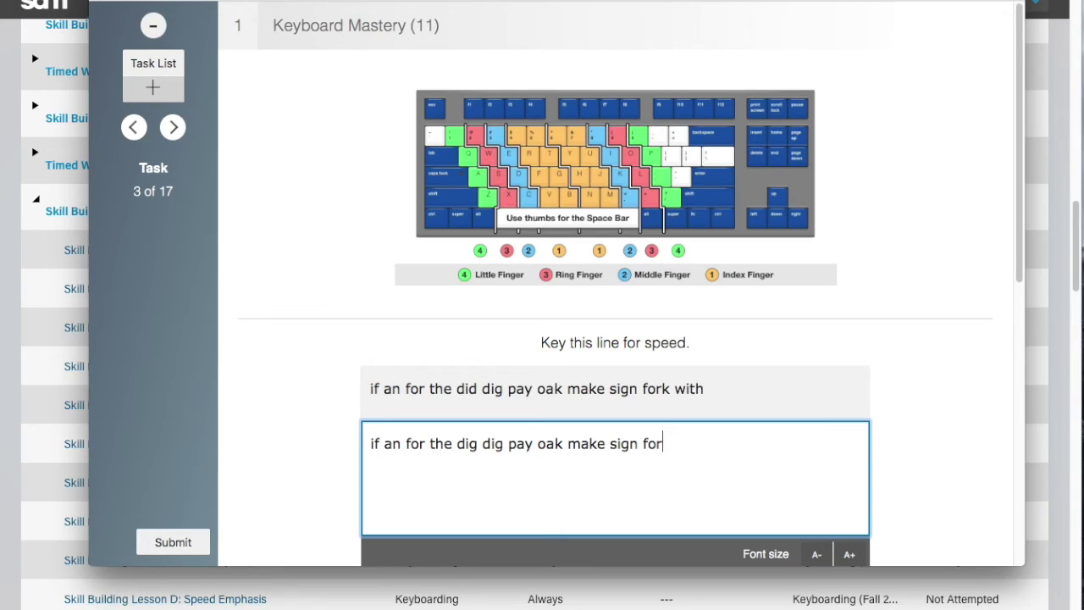
type("k with")
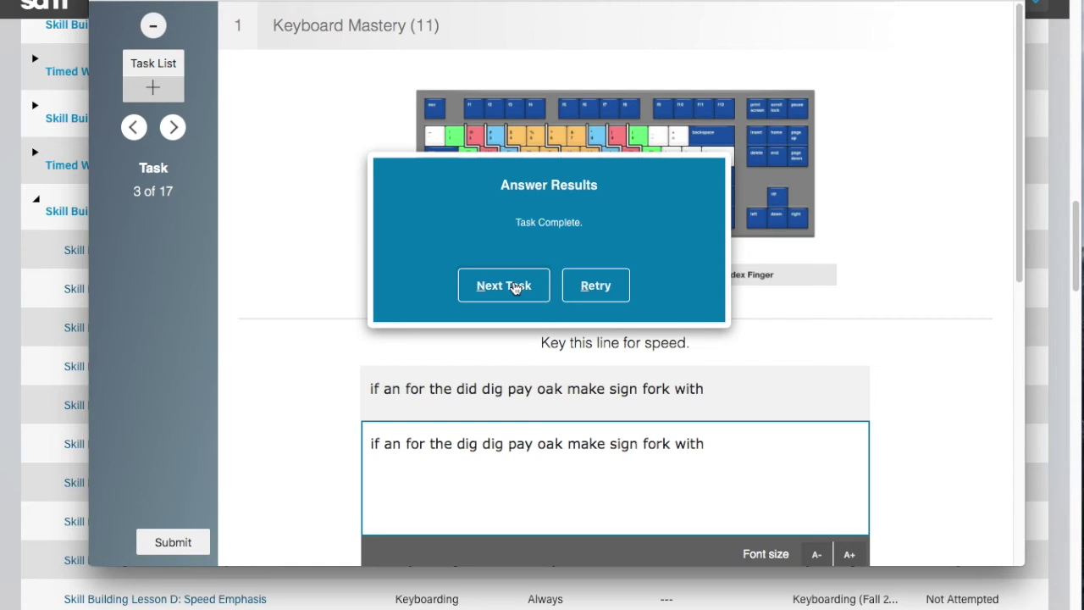
left_click(513, 286)
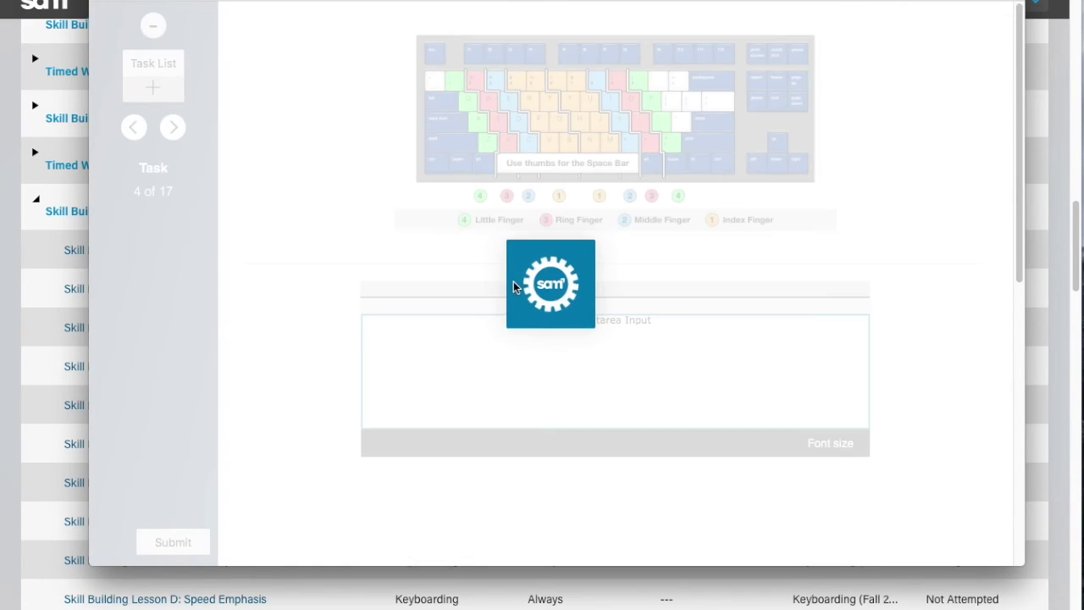
type("Jam may")
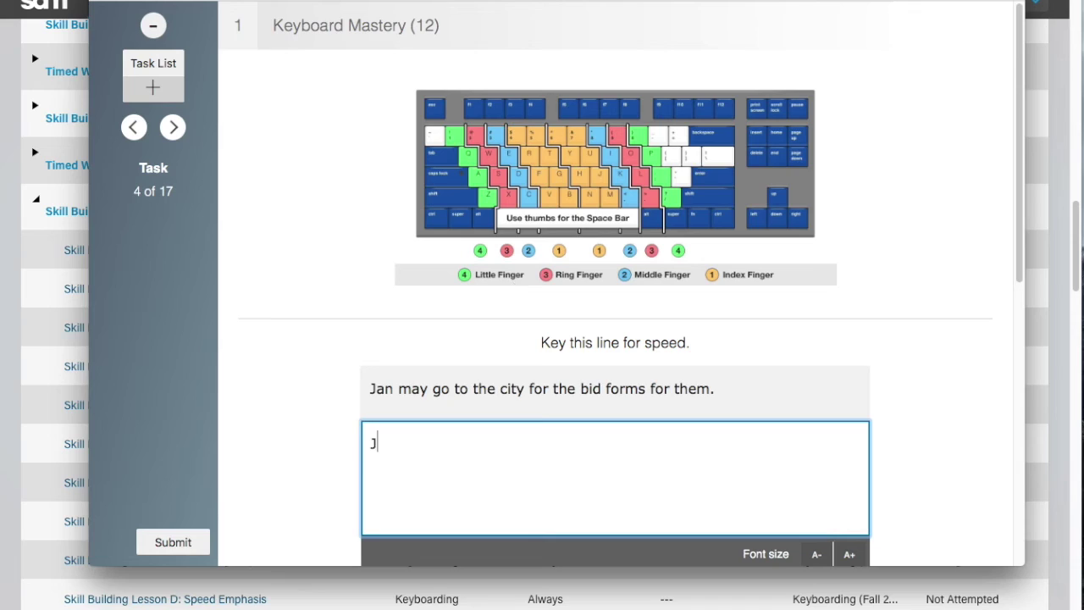